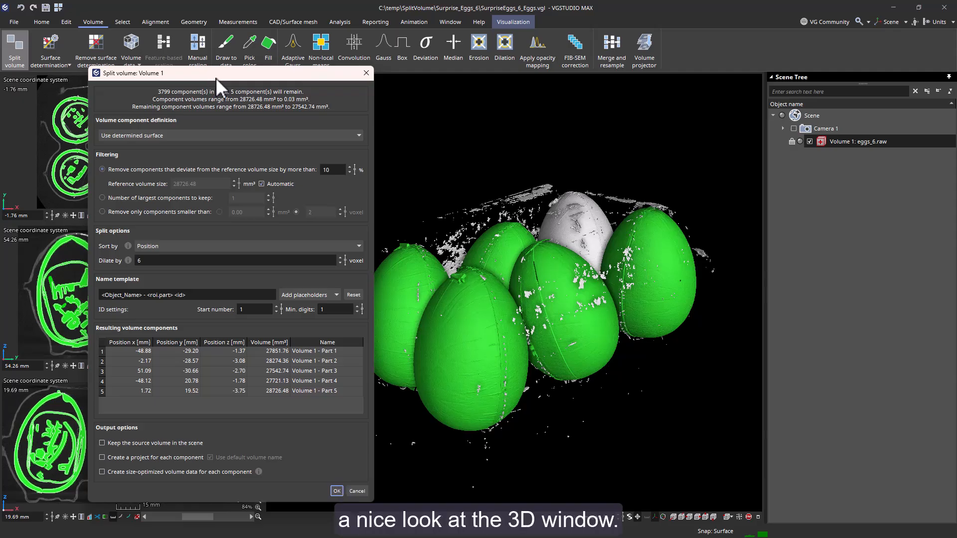
Step: Set the volume component definition of the split to Automatic so the isovalue is calculated instead of using the determined surface
{"action": "left_click_drag", "start_coordinate": [542, 283], "coordinate": [591, 299]}
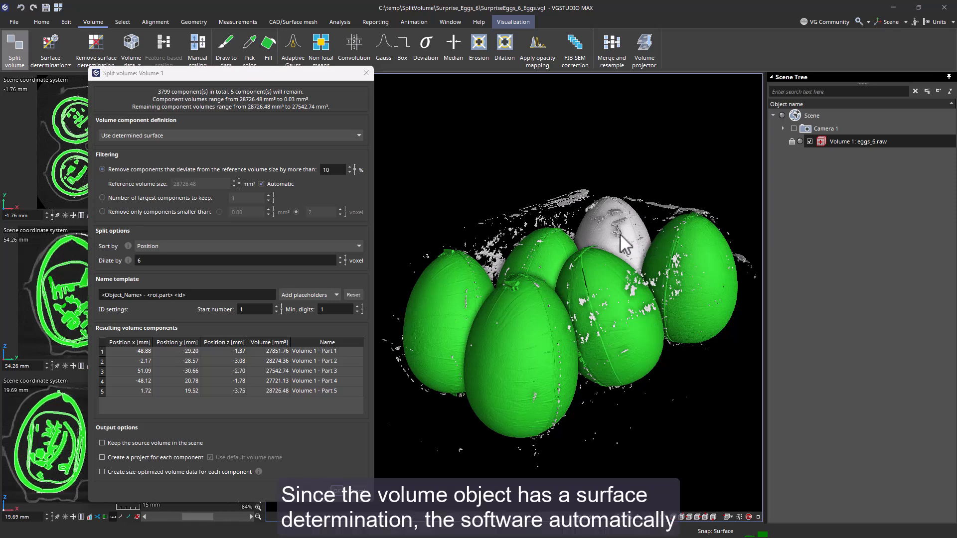
{"action": "left_click", "coordinate": [167, 137]}
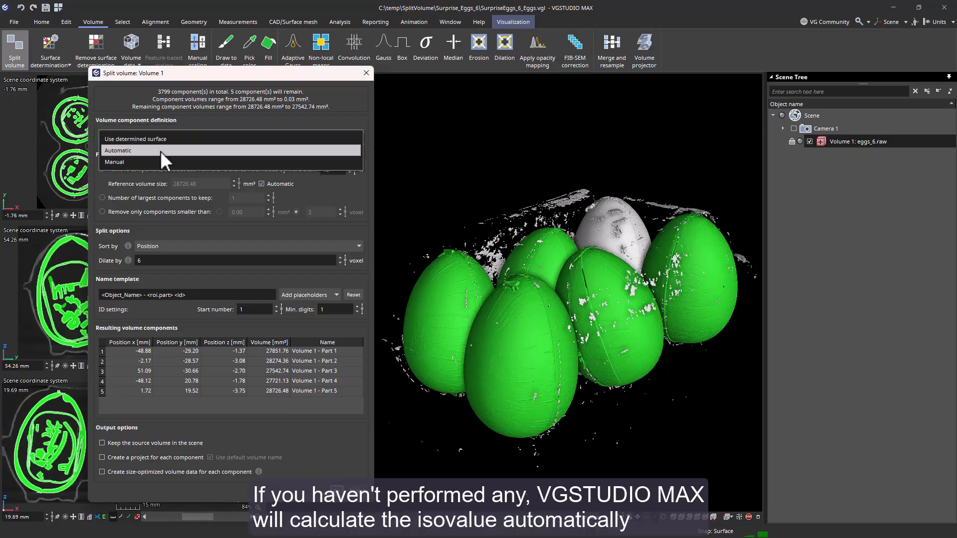
{"action": "left_click", "coordinate": [161, 151]}
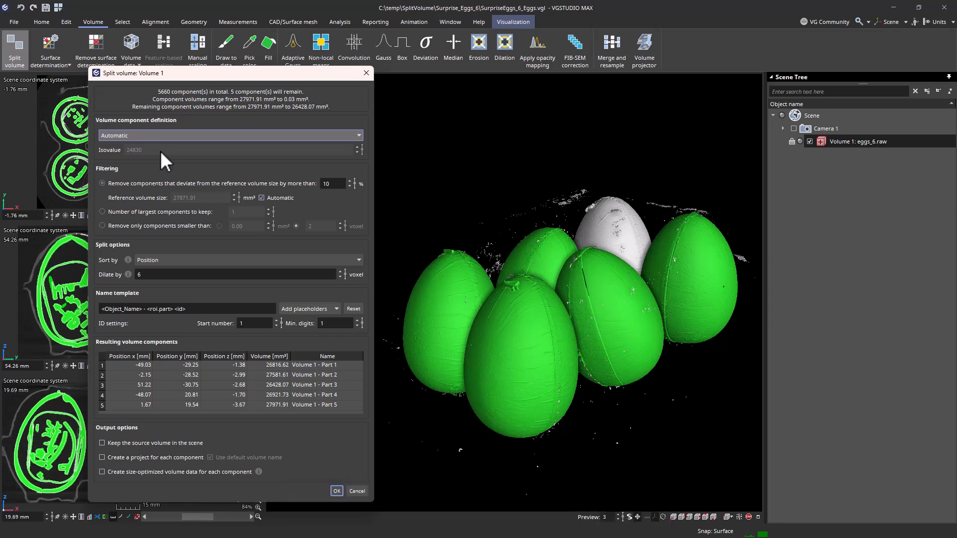
Step: Display the segmentation tools by moving the Split volume dialog out of the way, and move the dialog back up
{"action": "left_click_drag", "start_coordinate": [172, 73], "coordinate": [170, 94]}
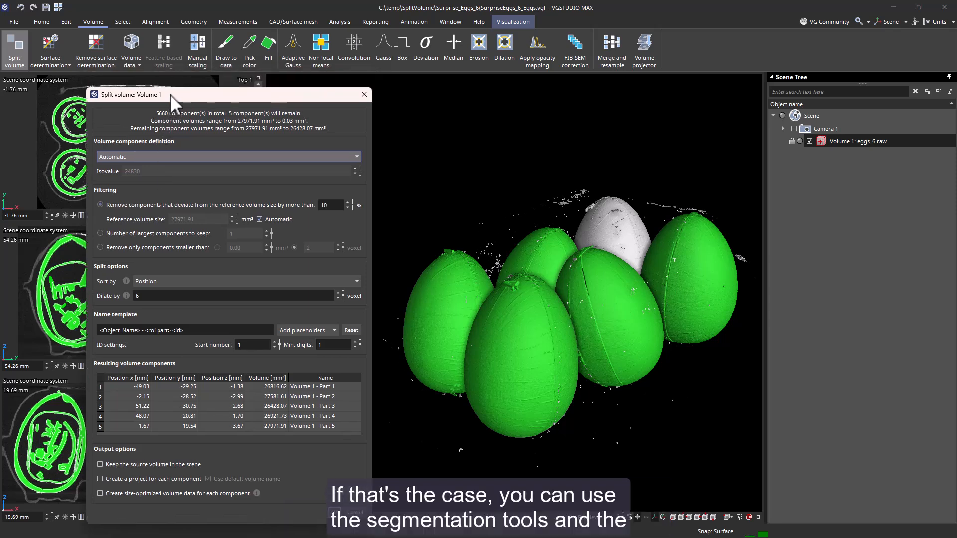
{"action": "left_click", "coordinate": [129, 22]}
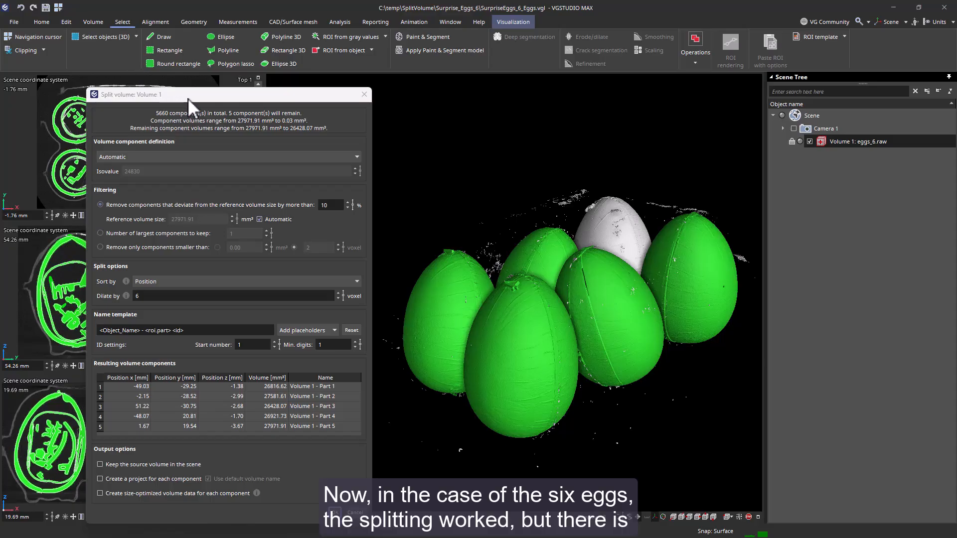
{"action": "left_click_drag", "start_coordinate": [187, 98], "coordinate": [179, 62]}
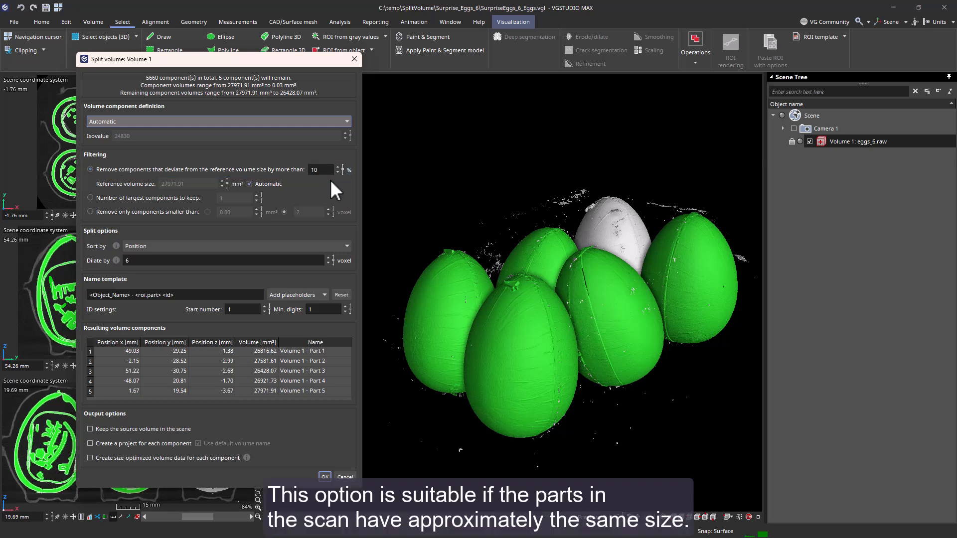
Step: Try raising the allowed deviation from the reference volume size to 14 %, and set it back to 10 %
{"action": "left_click", "coordinate": [337, 167]}
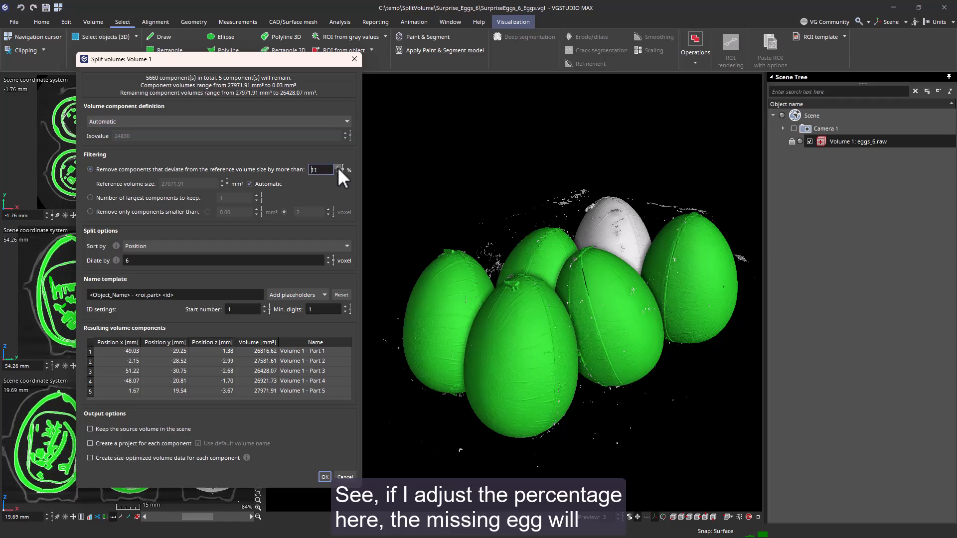
{"action": "left_click", "coordinate": [337, 167]}
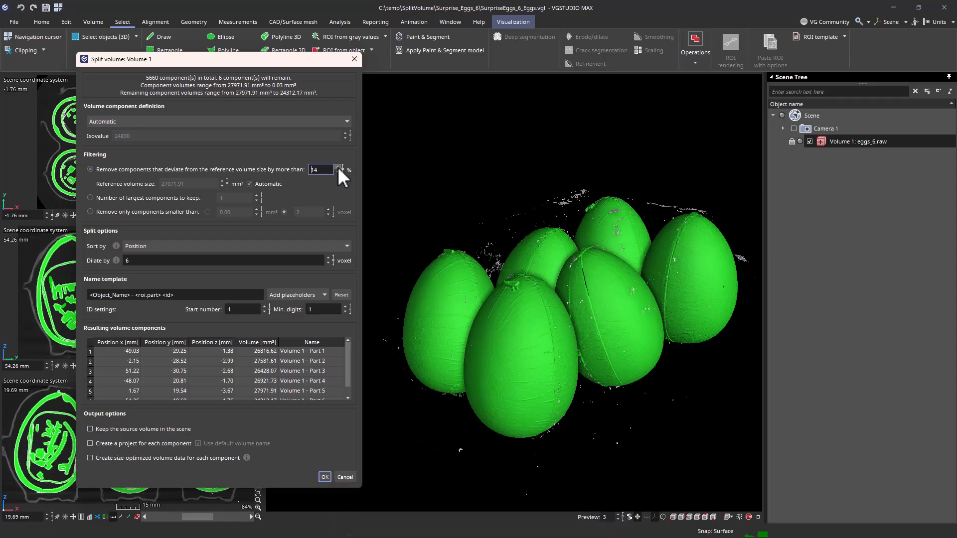
{"action": "left_click_drag", "start_coordinate": [332, 170], "coordinate": [307, 172]}
{"action": "type", "text": "10"}
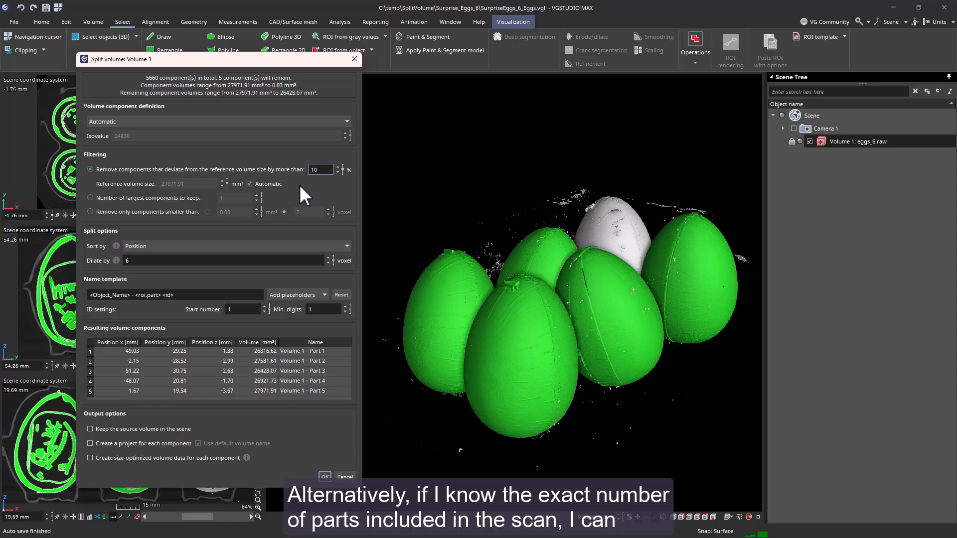
Step: Filter the components by number of largest components to keep, set to 6, and check the resulting component list
{"action": "left_click", "coordinate": [91, 198]}
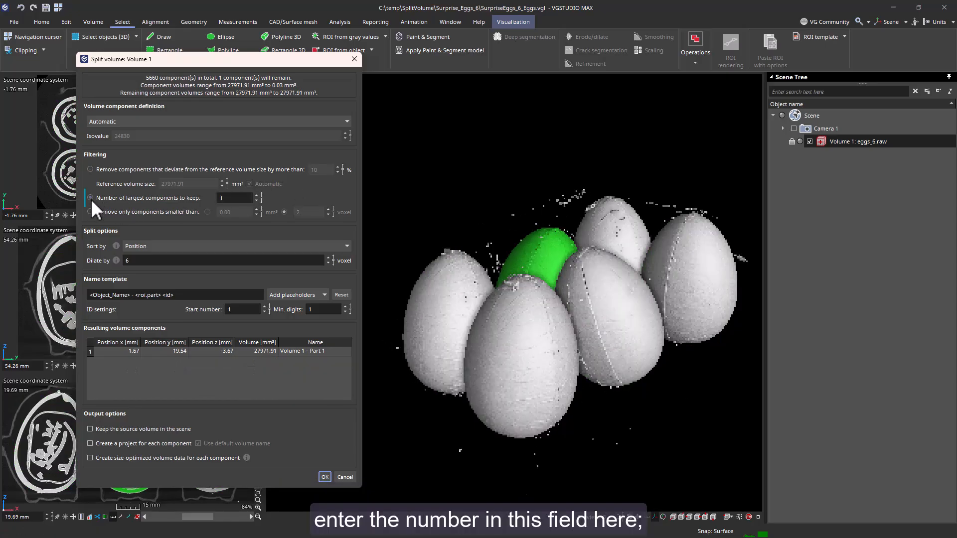
{"action": "type", "text": "6"}
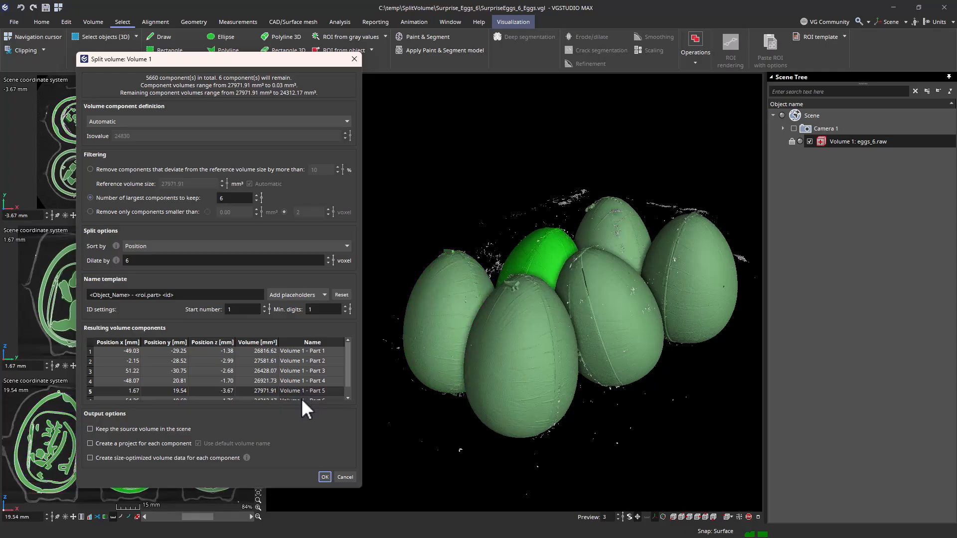
{"action": "scroll", "coordinate": [301, 399], "scroll_direction": "down", "scroll_amount": 1}
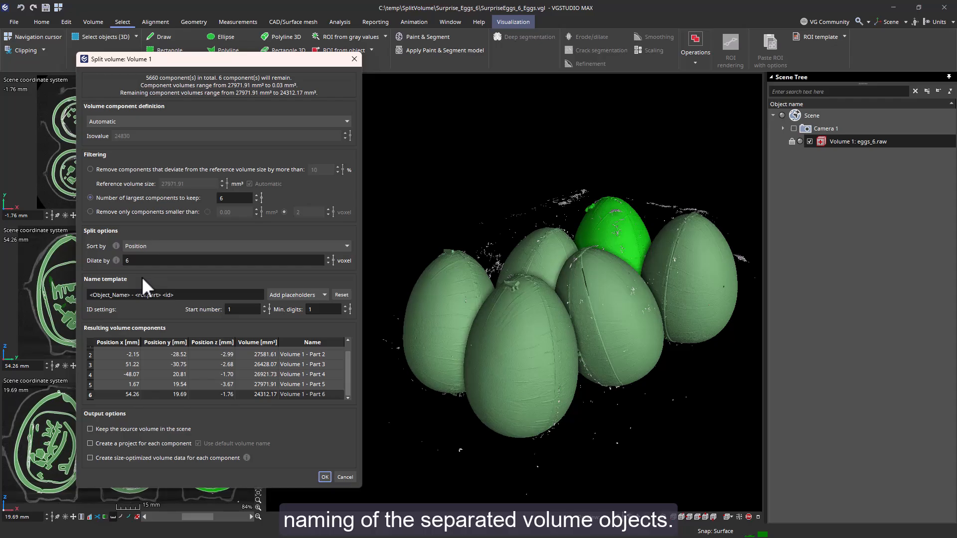
Step: Examine the scanner manufacturer, scan and component metadata of the volume eggs_6.raw, and locate the OCR analysis
{"action": "double_click", "coordinate": [852, 142]}
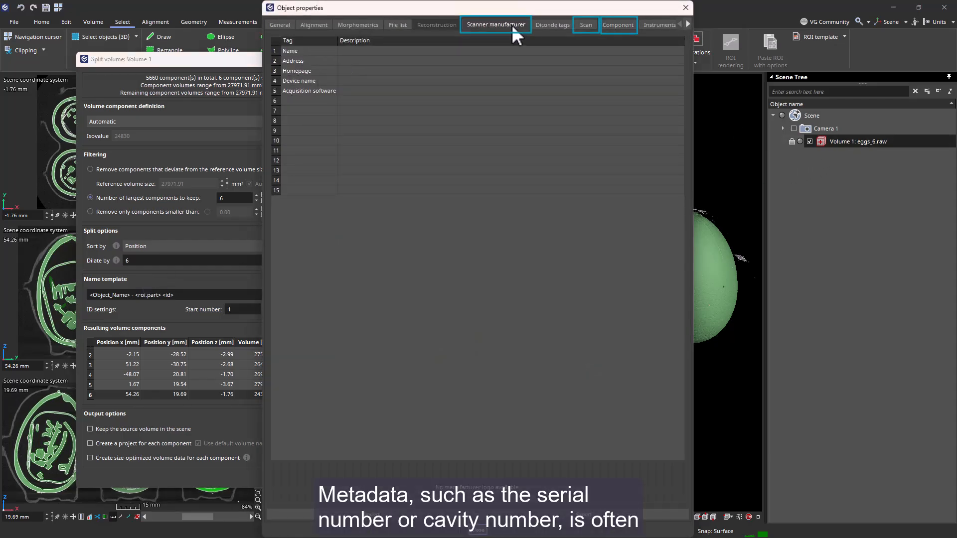
{"action": "left_click", "coordinate": [587, 25]}
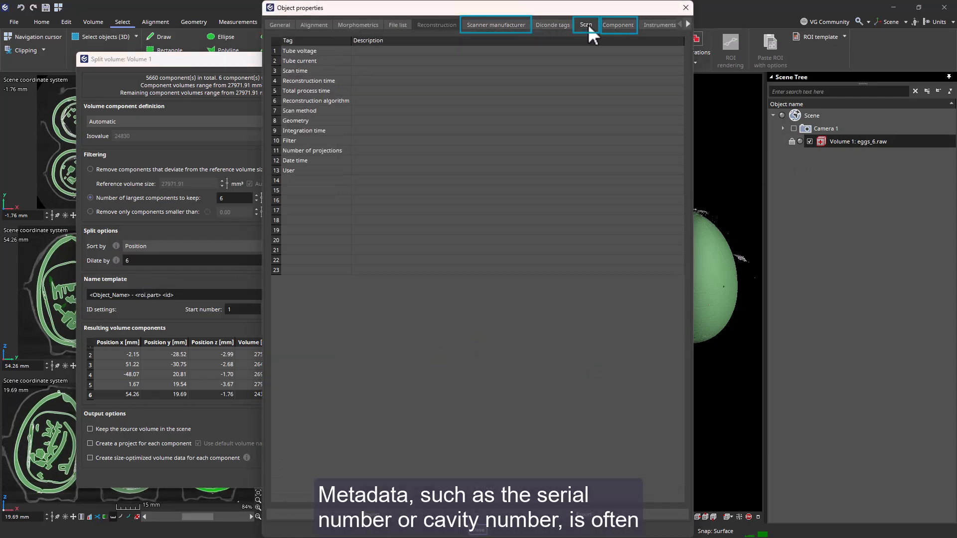
{"action": "left_click", "coordinate": [618, 25]}
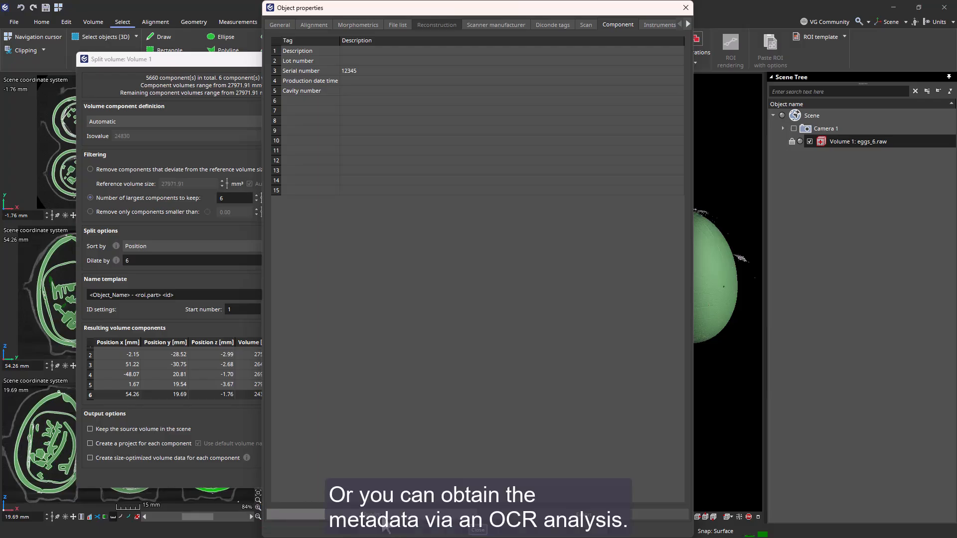
{"action": "left_click", "coordinate": [687, 8]}
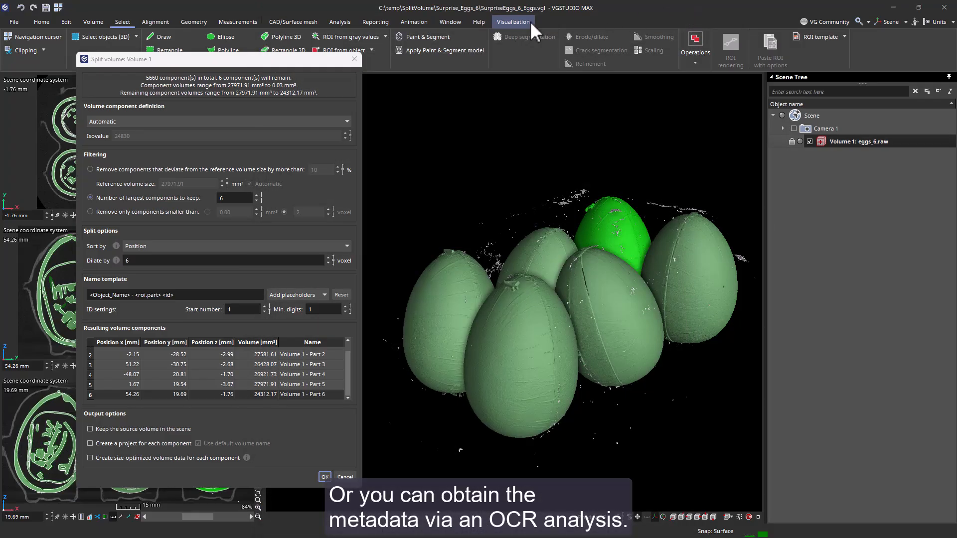
{"action": "left_click", "coordinate": [341, 22]}
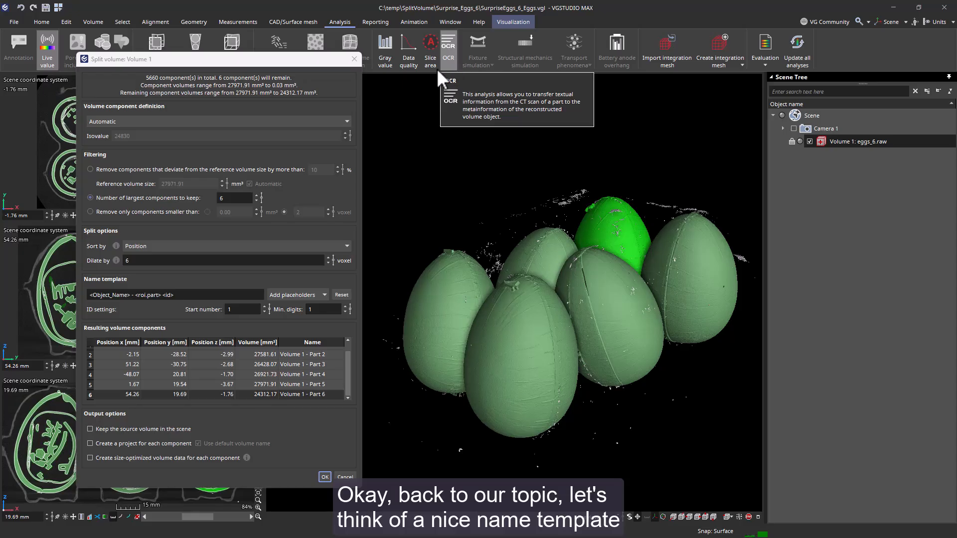
Step: Set the name template to "<Object_Name> - SN - <ComponentInfo_Serial number> Egg <id>", inserting the serial number placeholder
{"action": "left_click_drag", "start_coordinate": [160, 295], "coordinate": [135, 295]}
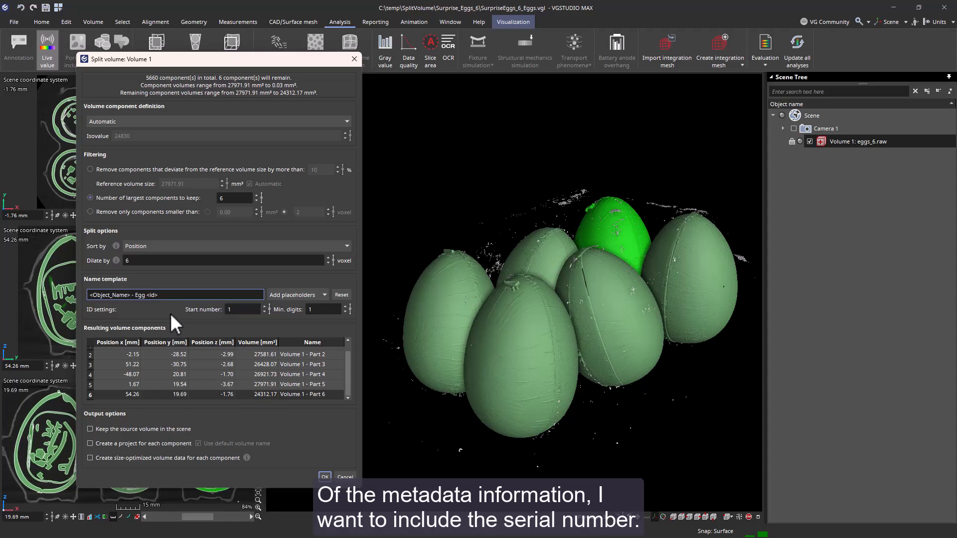
{"action": "left_click", "coordinate": [135, 295]}
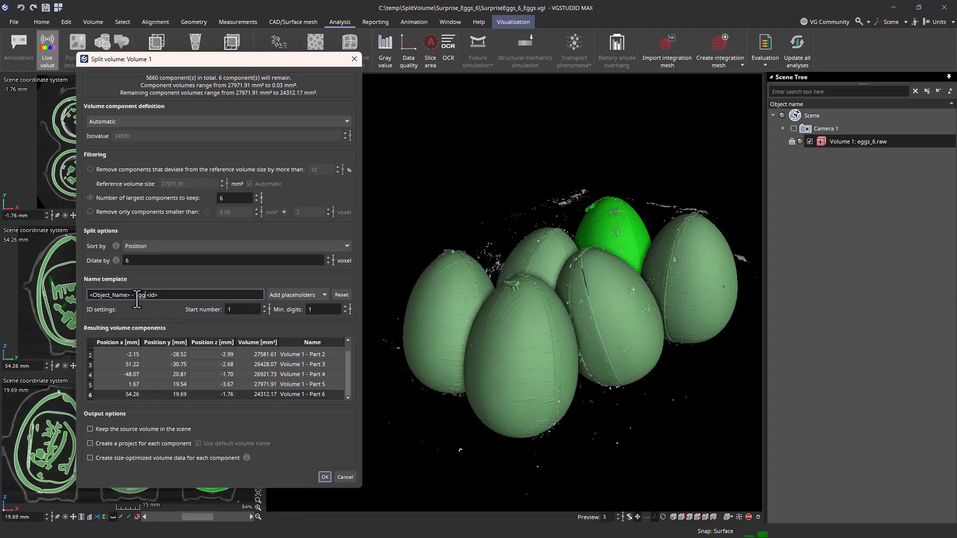
{"action": "type", "text": "SN -"}
{"action": "left_click", "coordinate": [322, 294]}
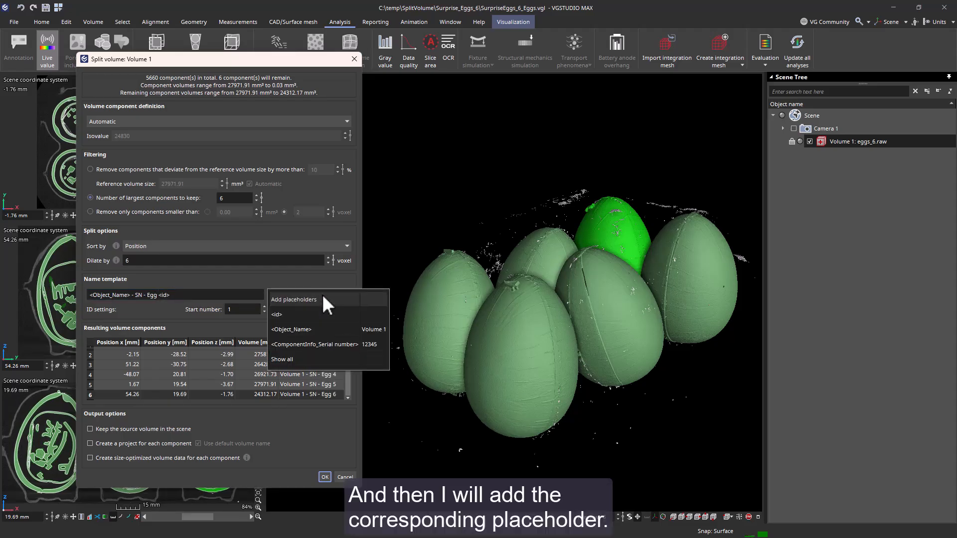
{"action": "left_click", "coordinate": [339, 345]}
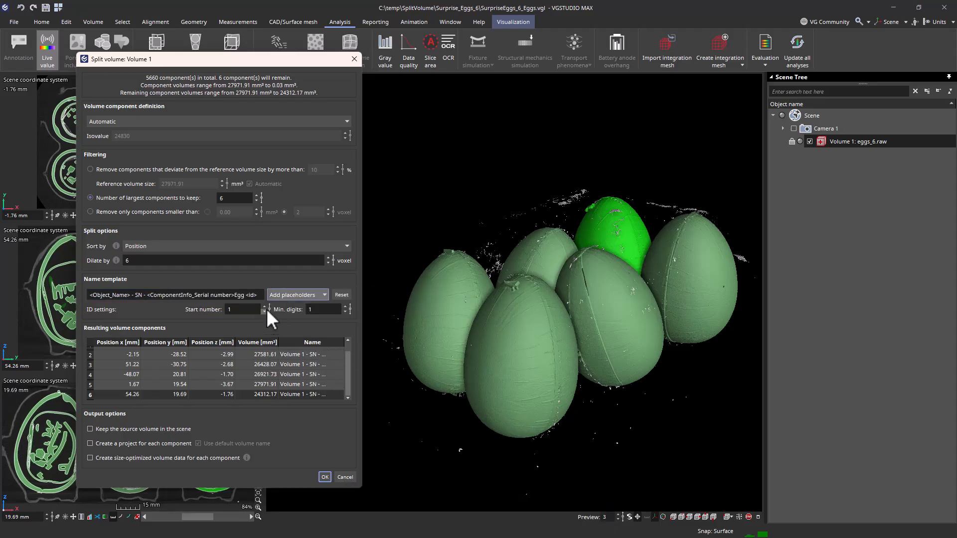
{"action": "left_click", "coordinate": [236, 296]}
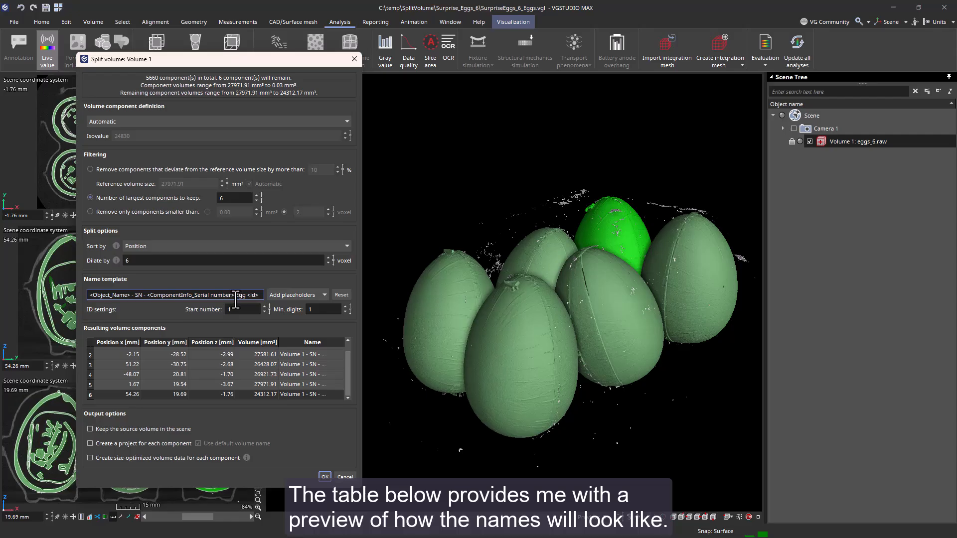
Step: Widen the Split volume dialog and review the full component names in the resulting volume components table
{"action": "left_click", "coordinate": [318, 353]}
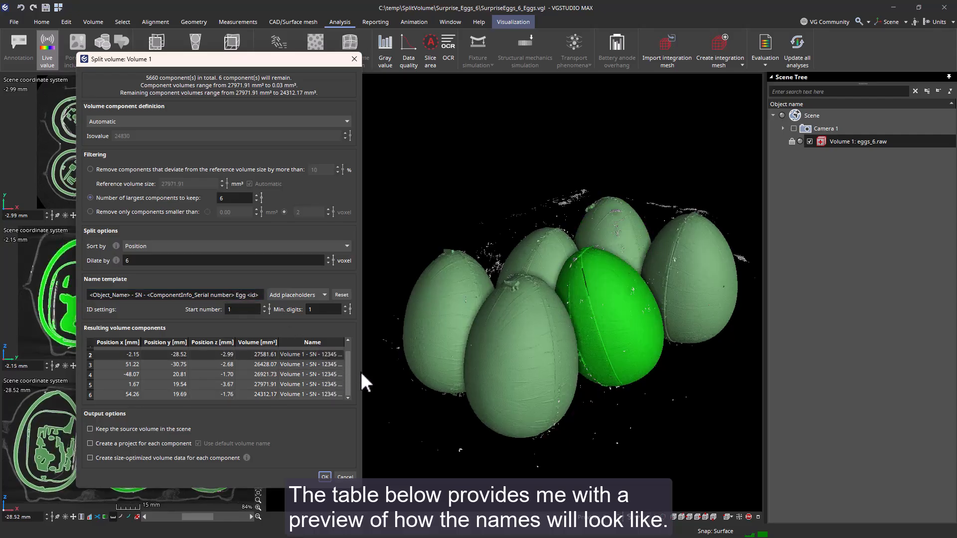
{"action": "left_click_drag", "start_coordinate": [362, 372], "coordinate": [381, 372]}
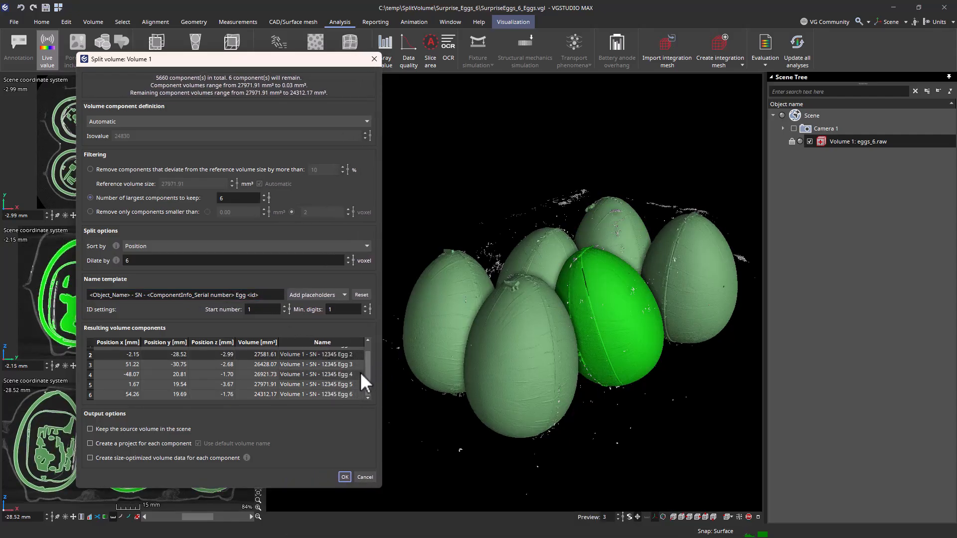
{"action": "scroll", "coordinate": [360, 372], "scroll_direction": "up", "scroll_amount": 1}
Step: Replace the <id> placeholder in the first component's name with "a" directly in the results table
{"action": "left_click", "coordinate": [346, 351]}
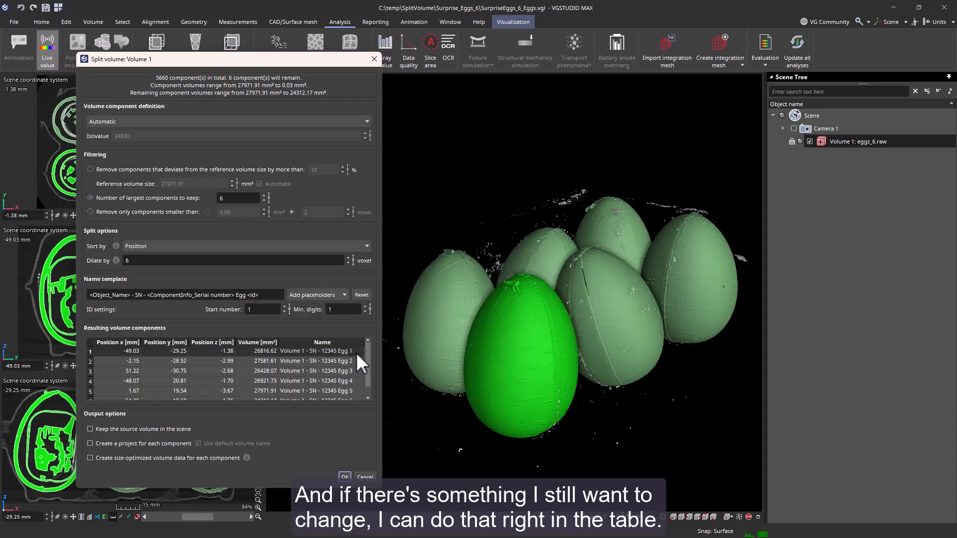
{"action": "double_click", "coordinate": [355, 351]}
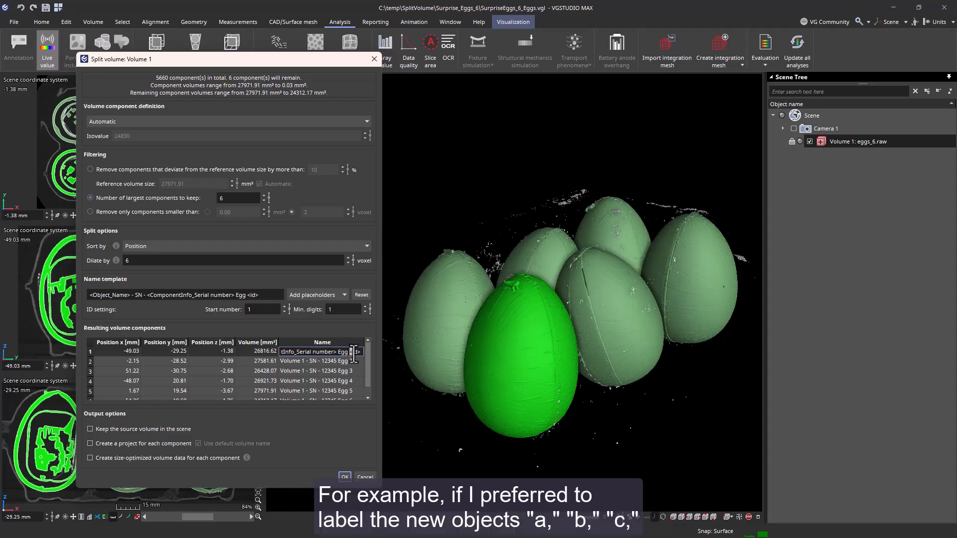
{"action": "double_click", "coordinate": [355, 352]}
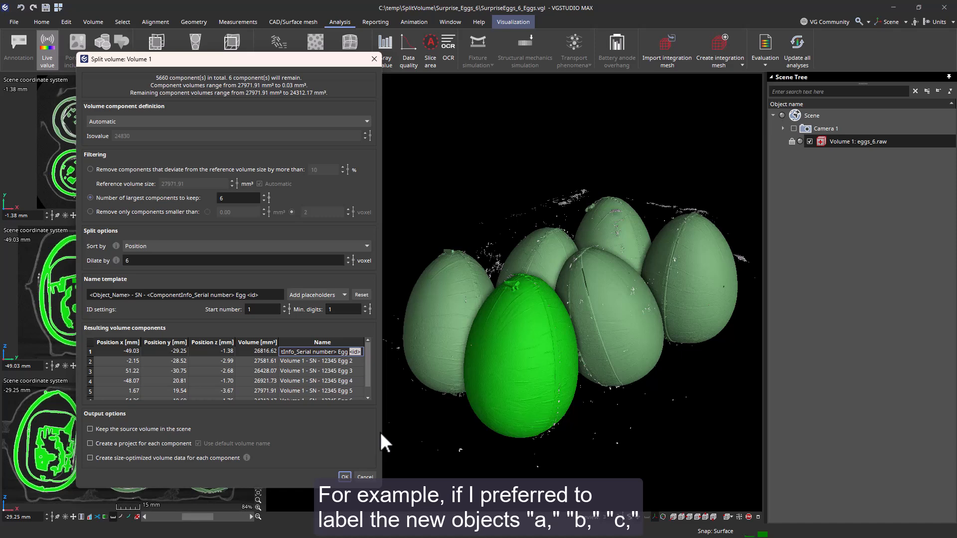
{"action": "type", "text": "a"}
{"action": "key", "text": "Return"}
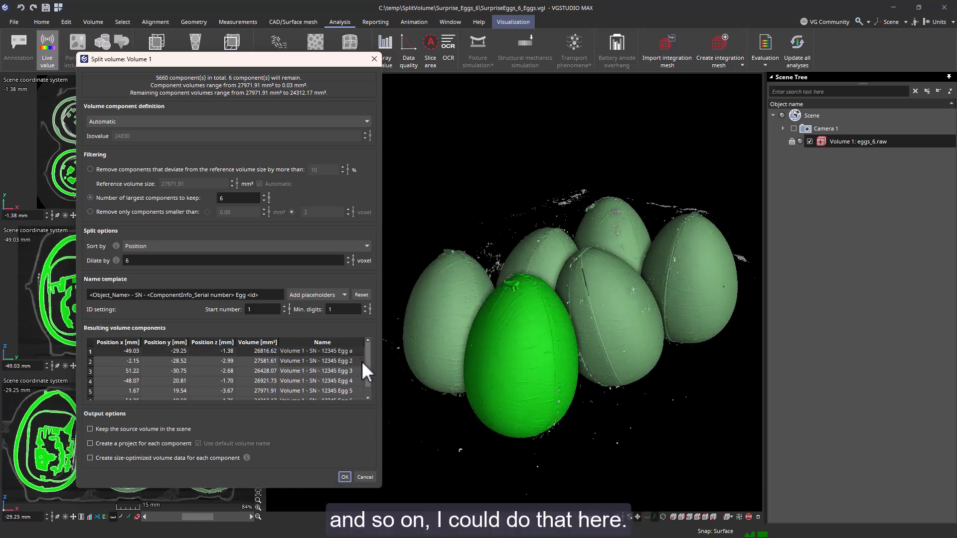
Step: Restore the <id> placeholder at the end of the first component's name in place of the letter
{"action": "double_click", "coordinate": [355, 350]}
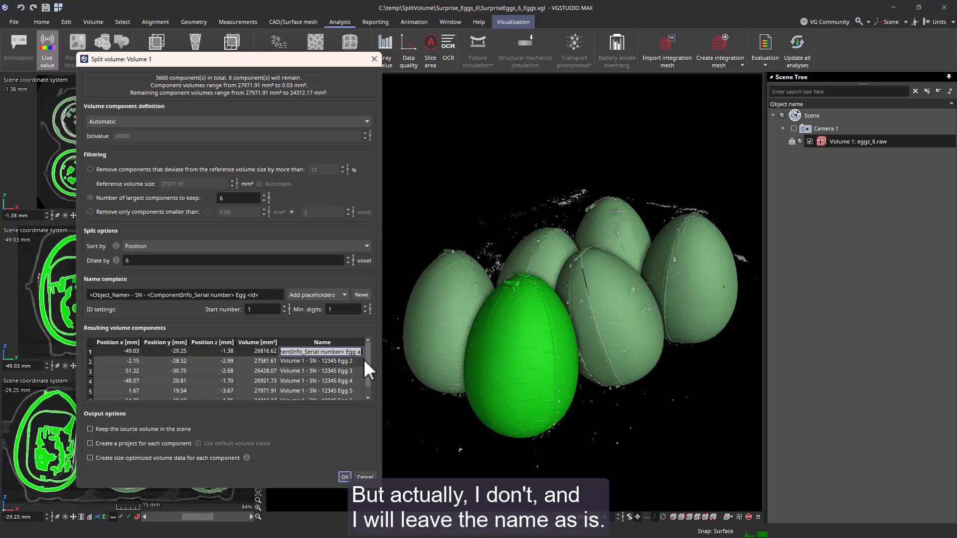
{"action": "key", "text": "BackSpace"}
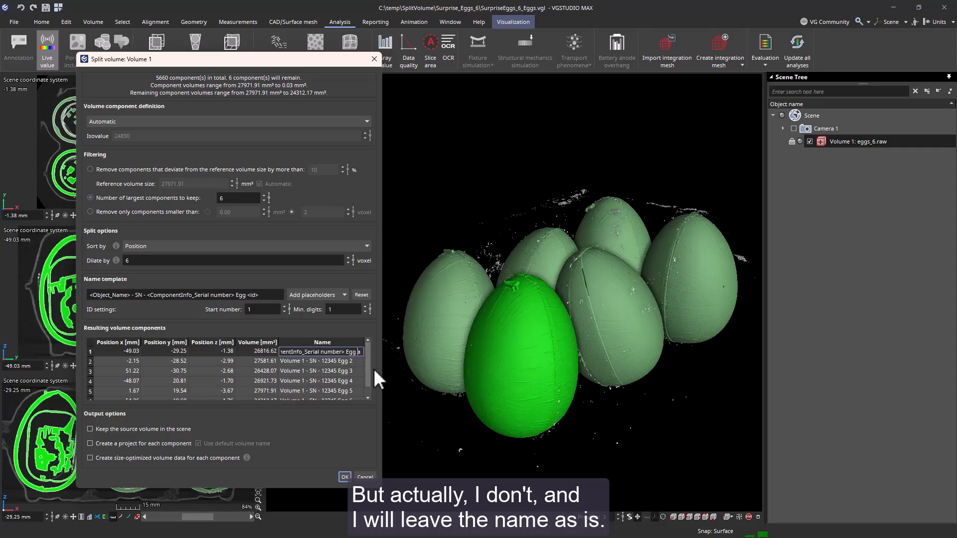
{"action": "type", "text": "<id>"}
{"action": "left_click", "coordinate": [361, 380]}
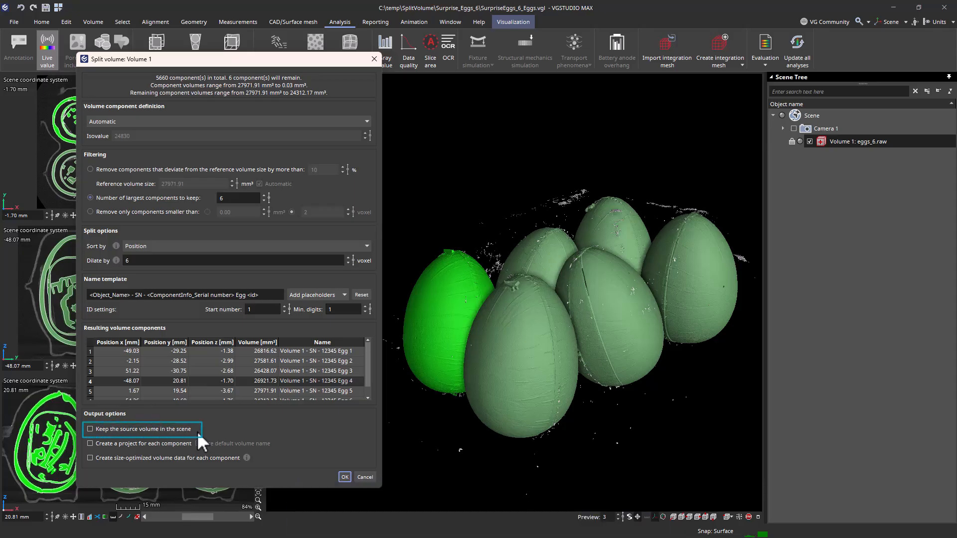
Step: Enable creating a project for each component and confirm the split settings
{"action": "left_click", "coordinate": [88, 441]}
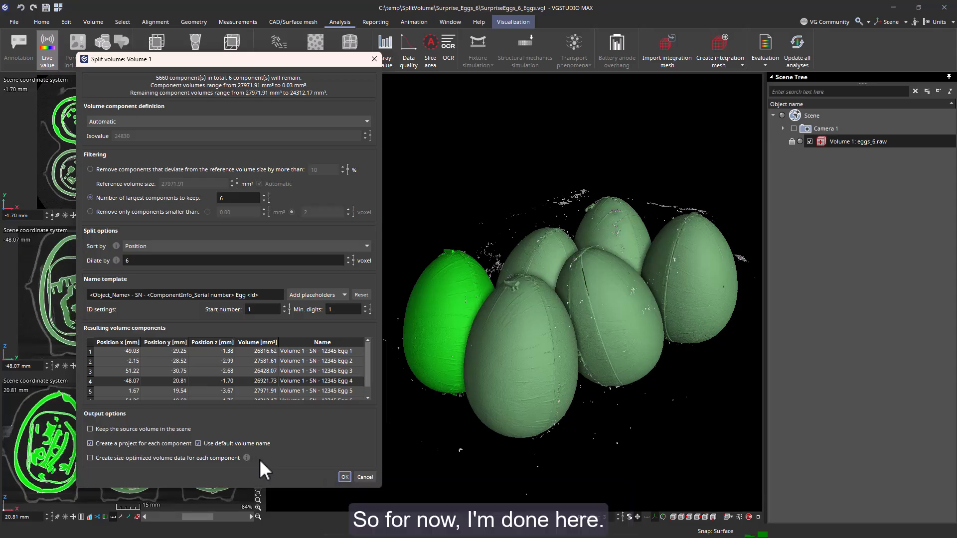
{"action": "left_click", "coordinate": [346, 480]}
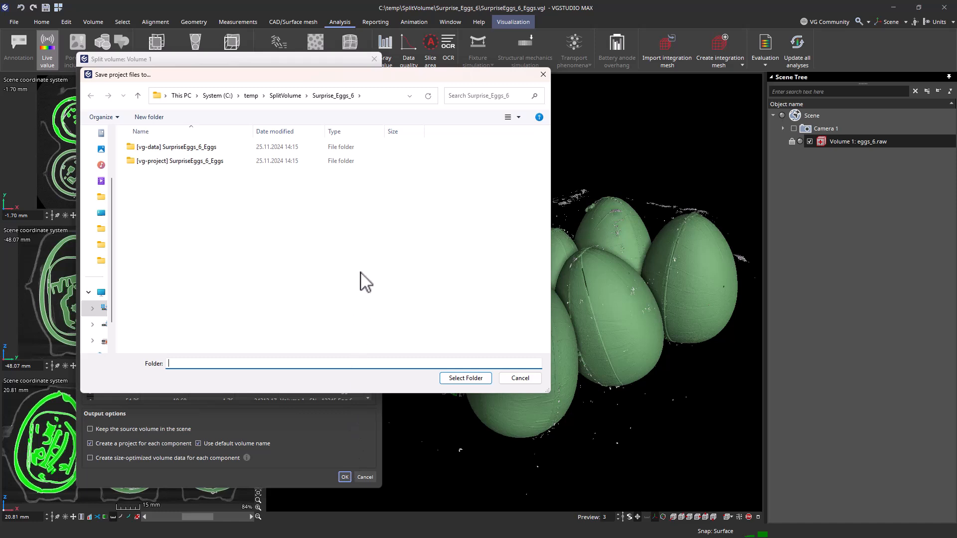
Step: Create a Results folder inside Surprise_Eggs_6, select it as the project save location, and run the split
{"action": "right_click", "coordinate": [360, 252]}
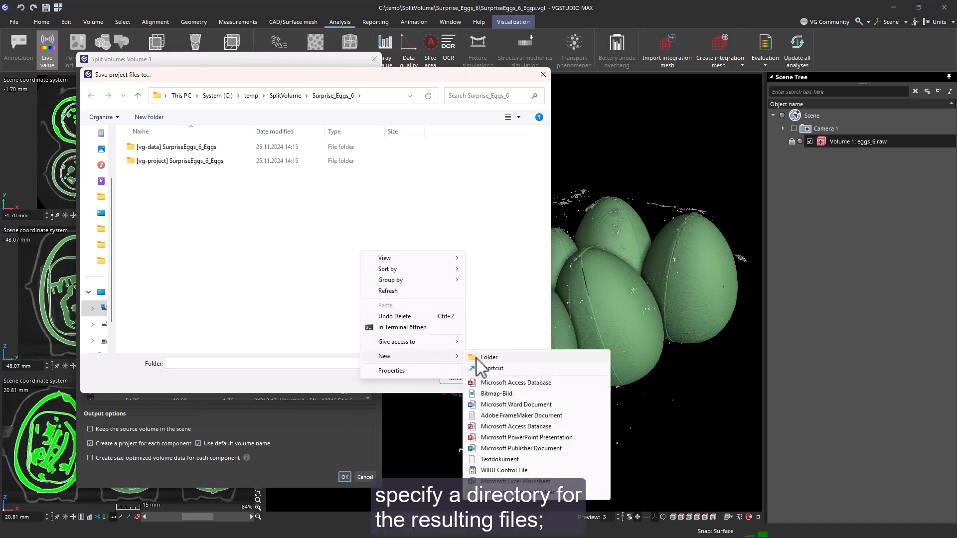
{"action": "left_click", "coordinate": [476, 357]}
{"action": "type", "text": "Results"}
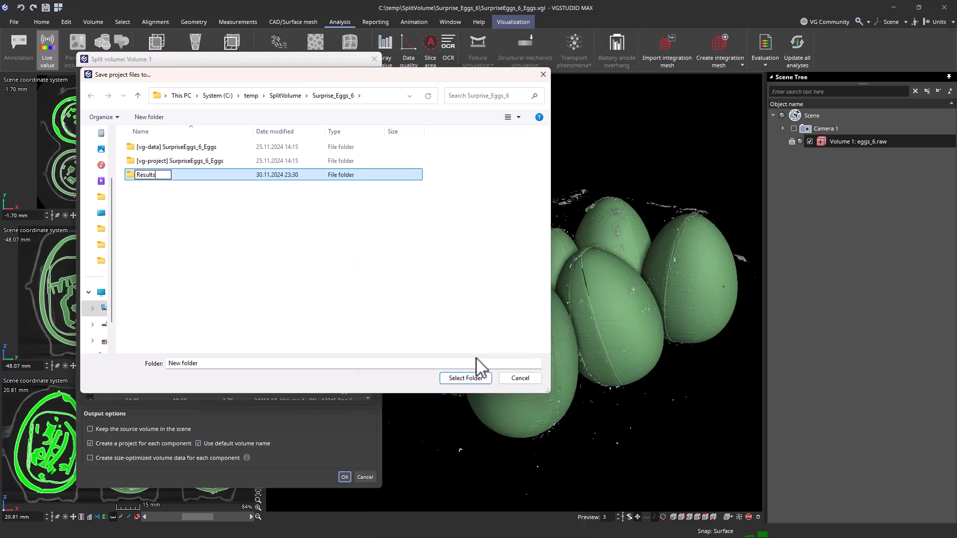
{"action": "key", "text": "Return"}
{"action": "key", "text": "Return"}
{"action": "left_click", "coordinate": [477, 382]}
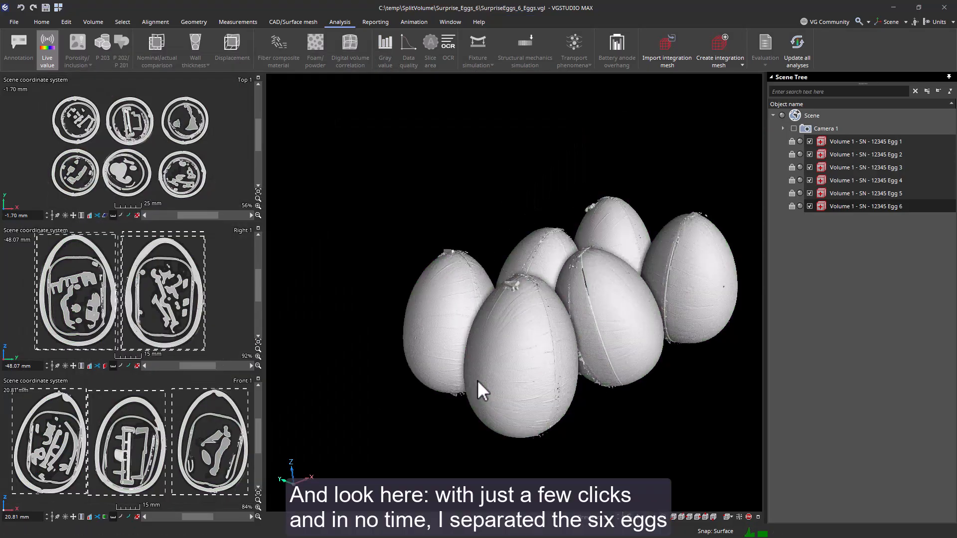
{"action": "left_click_drag", "start_coordinate": [487, 384], "coordinate": [449, 331]}
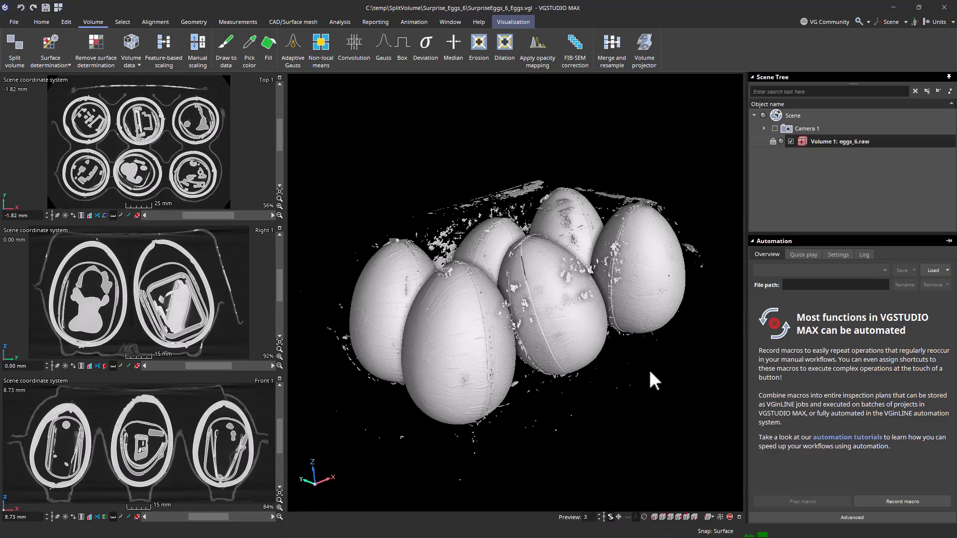
Step: Start recording a macro and open the Split volume dialog for the eggs_6.raw volume, placed clear of the 3D eggs
{"action": "key", "text": "F8"}
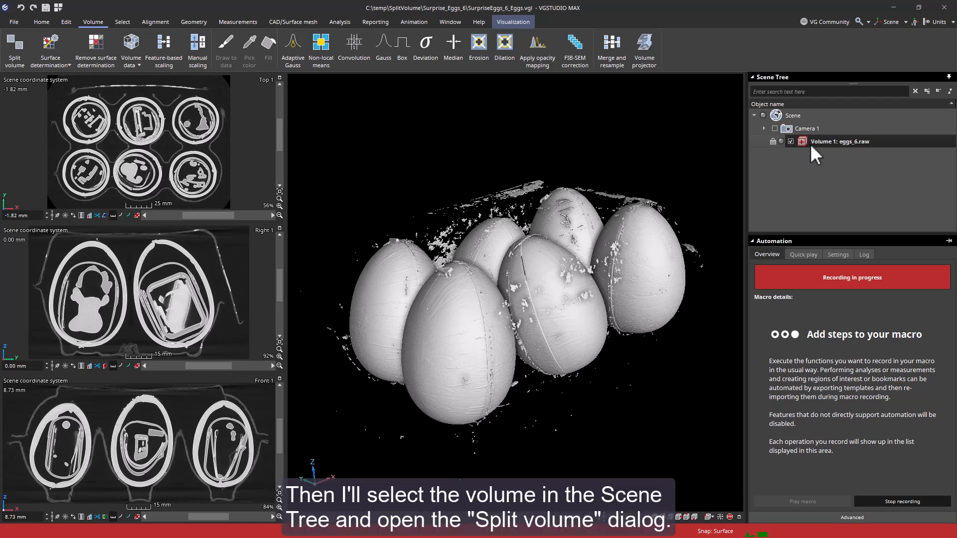
{"action": "left_click", "coordinate": [15, 49]}
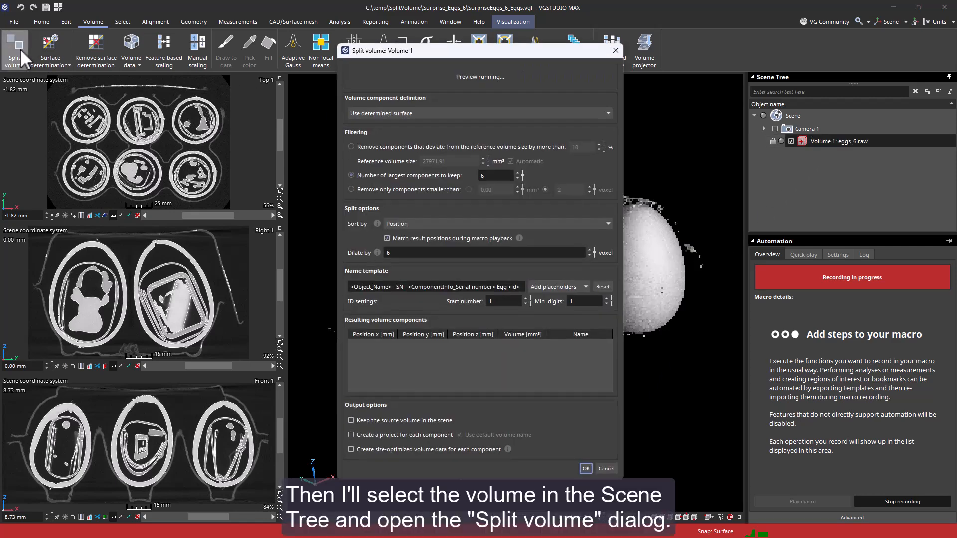
{"action": "left_click_drag", "start_coordinate": [497, 52], "coordinate": [212, 73]}
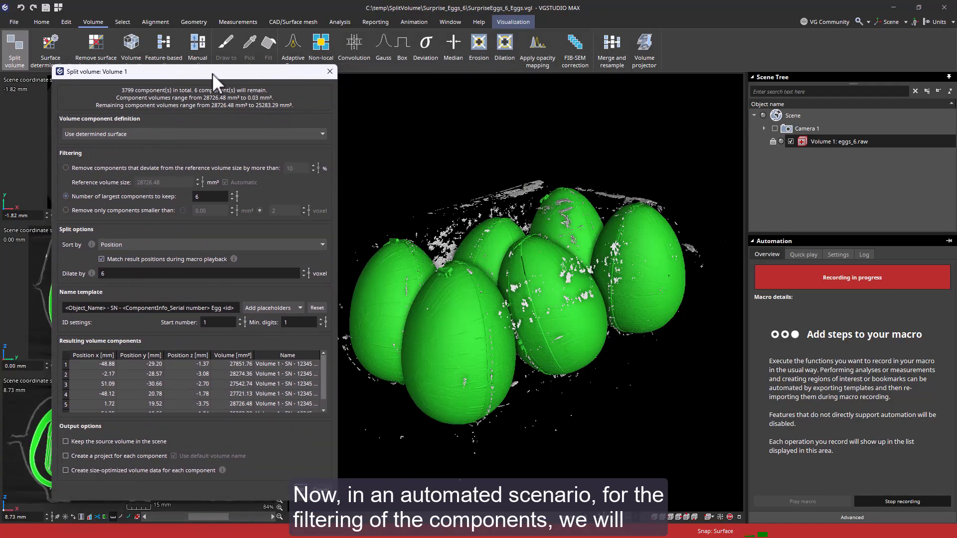
Step: Remove components deviating more than 12% from a non-automatic reference volume size, and finish the macro recording with this split
{"action": "left_click", "coordinate": [66, 168]}
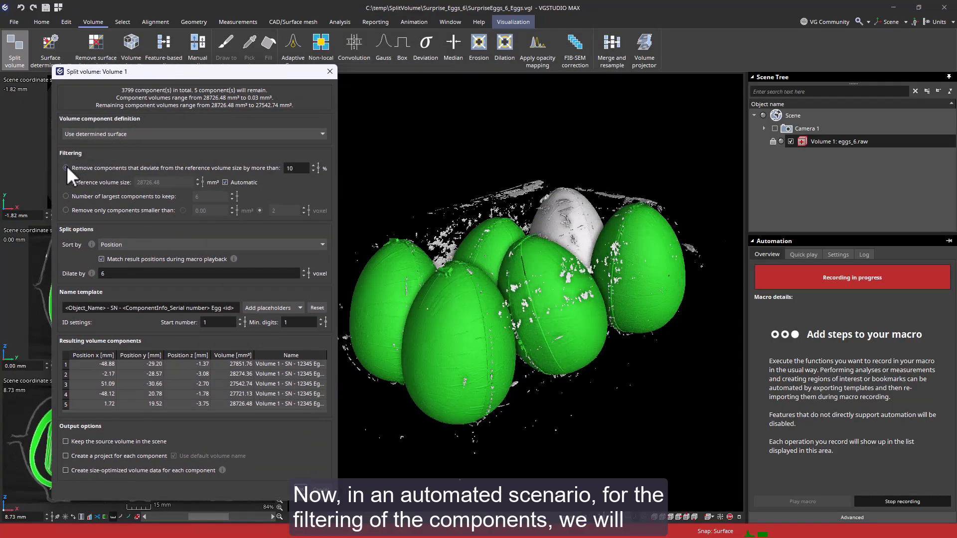
{"action": "left_click", "coordinate": [314, 165]}
{"action": "left_click", "coordinate": [314, 166]}
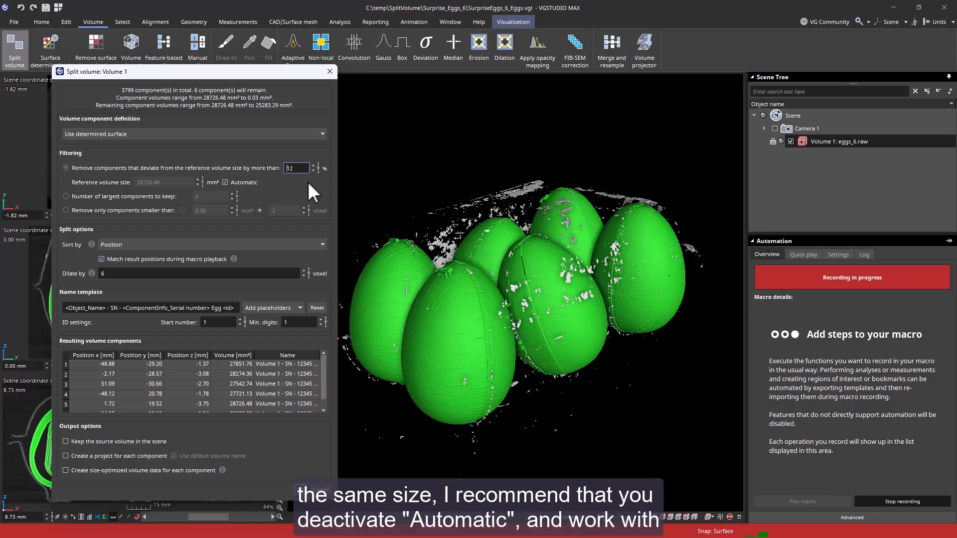
{"action": "left_click", "coordinate": [225, 182]}
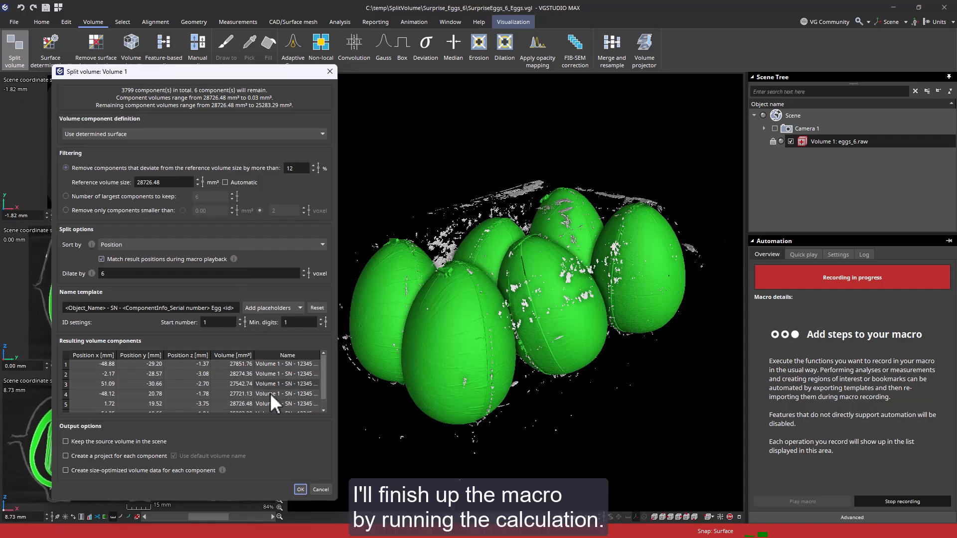
{"action": "left_click", "coordinate": [300, 489]}
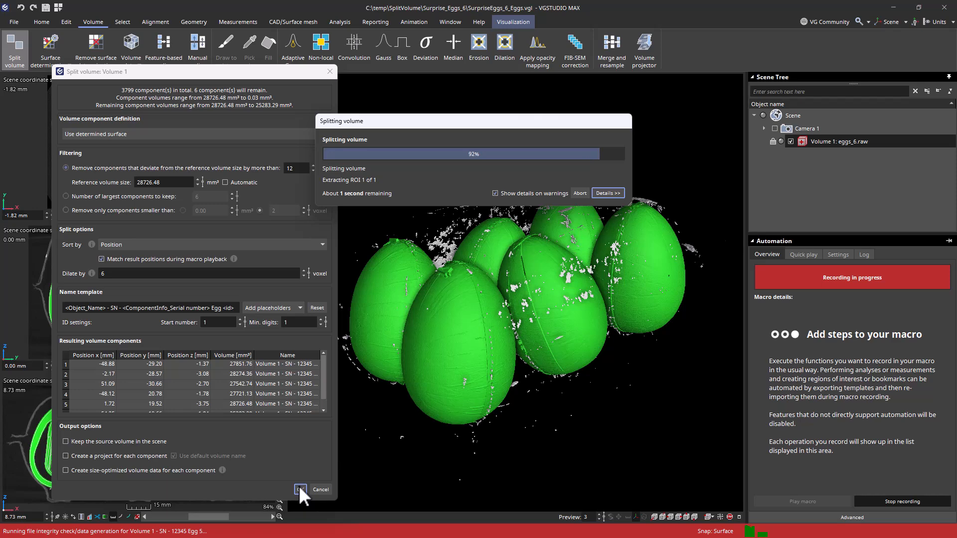
{"action": "key", "text": "F8"}
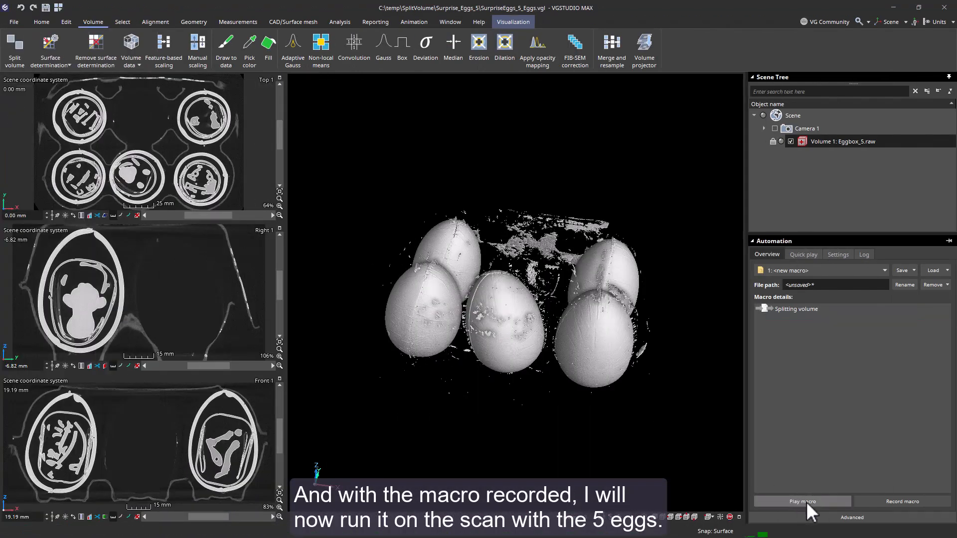
Step: Play the recorded macro on the five-egg scan, dismiss the playback report, and check the automation log
{"action": "left_click", "coordinate": [808, 502]}
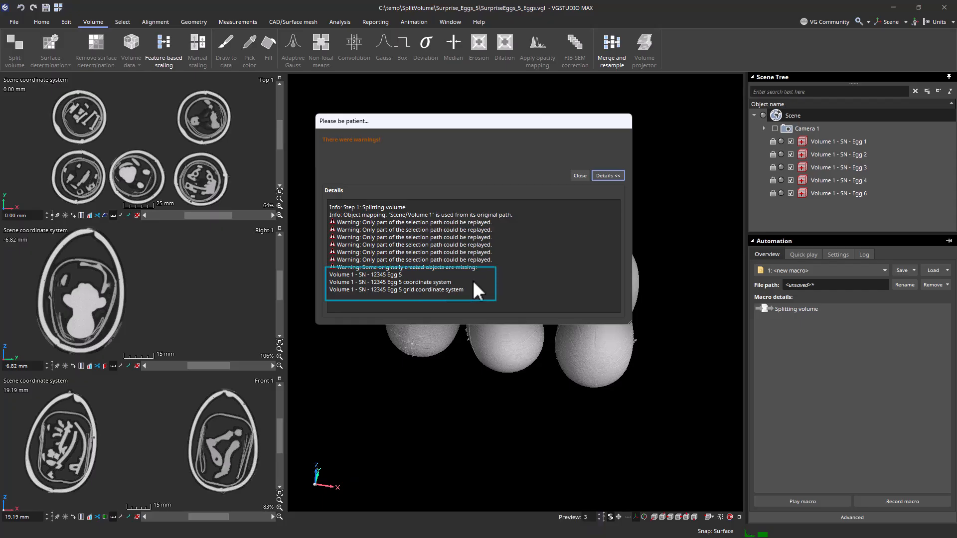
{"action": "left_click", "coordinate": [580, 175]}
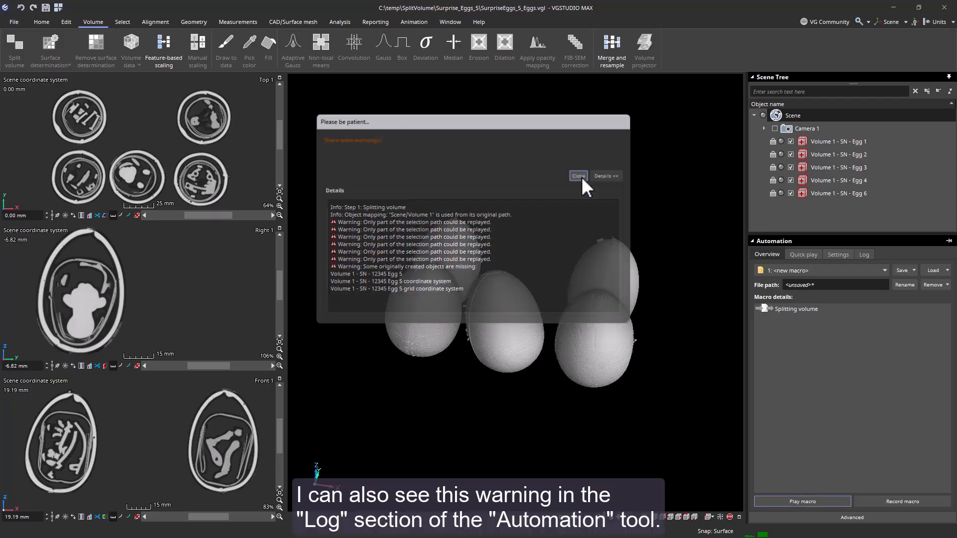
{"action": "left_click", "coordinate": [865, 255]}
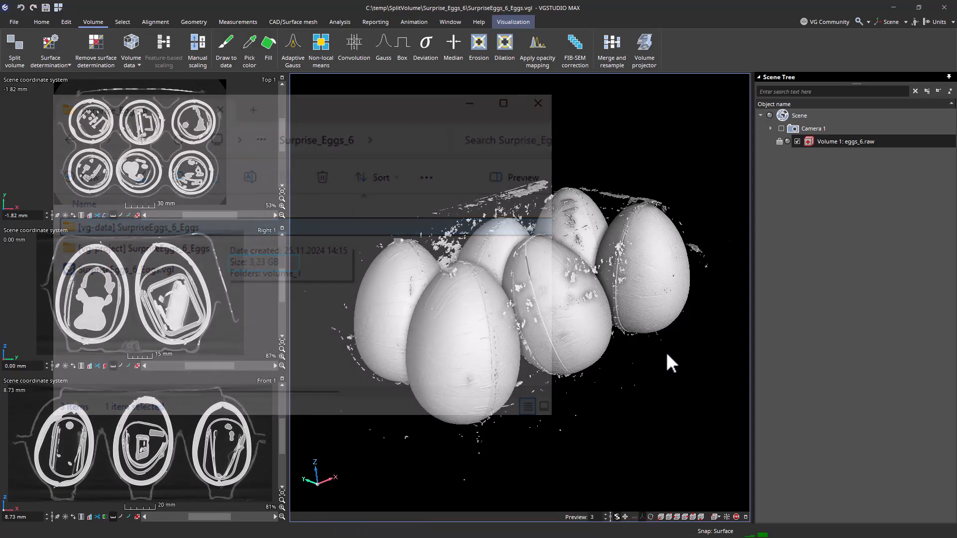
Step: Set up a split of the eggs_6.raw volume with size-optimized volume data for each component and confirm the settings
{"action": "left_click", "coordinate": [824, 143]}
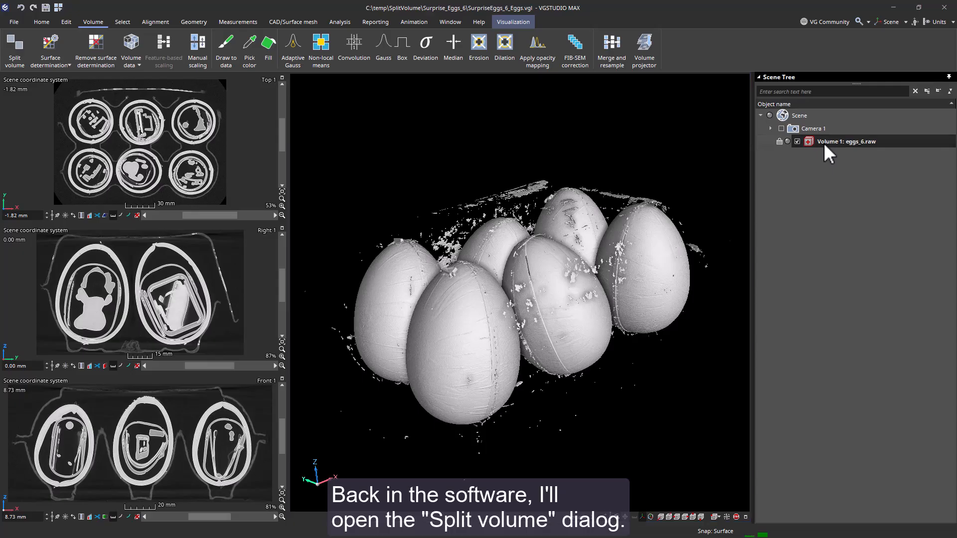
{"action": "left_click", "coordinate": [13, 55]}
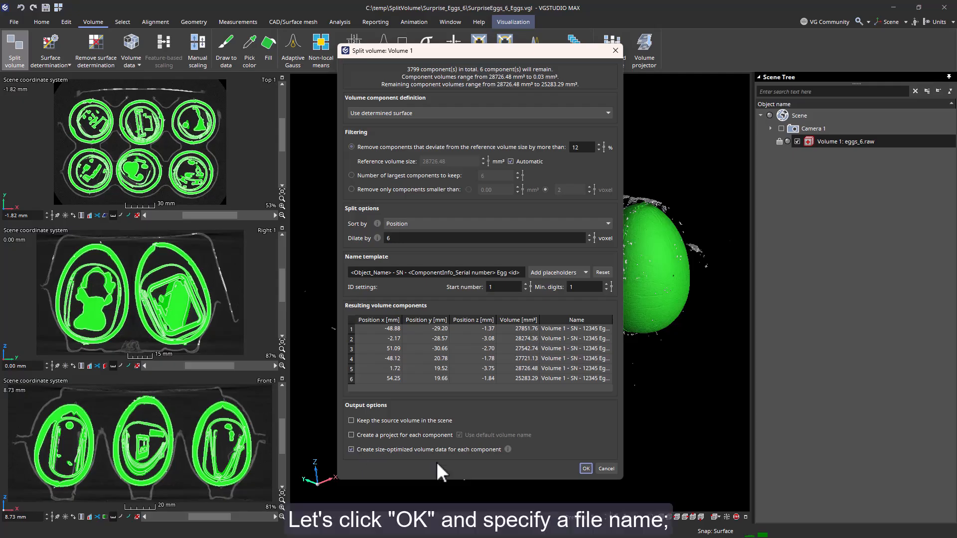
{"action": "left_click", "coordinate": [585, 469]}
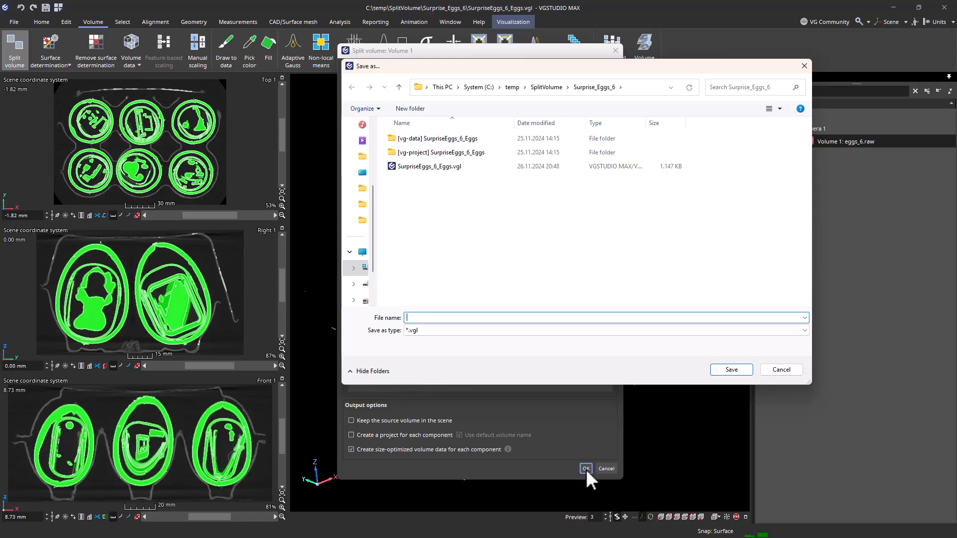
Step: Create a NewVolumeData folder inside Surprise_Eggs_6 and save the split result in it under the file name Eggs_6
{"action": "right_click", "coordinate": [491, 229]}
{"action": "mouse_move", "coordinate": [566, 333]}
{"action": "left_click", "coordinate": [607, 335]}
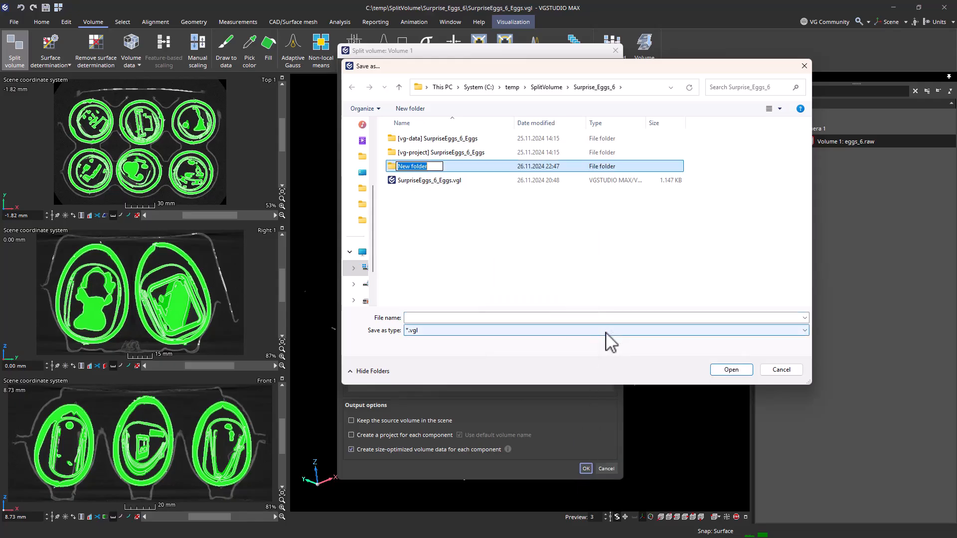
{"action": "type", "text": "NewVolumeData"}
{"action": "key", "text": "Return"}
{"action": "key", "text": "Return"}
{"action": "left_click", "coordinate": [604, 334]}
{"action": "type", "text": "Egg"}
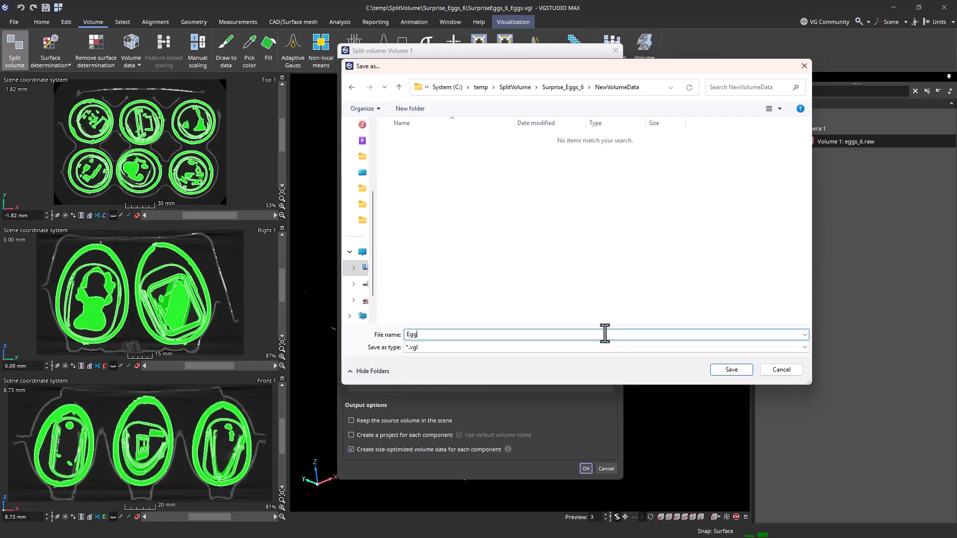
{"action": "type", "text": "s_6"}
{"action": "key", "text": "Return"}
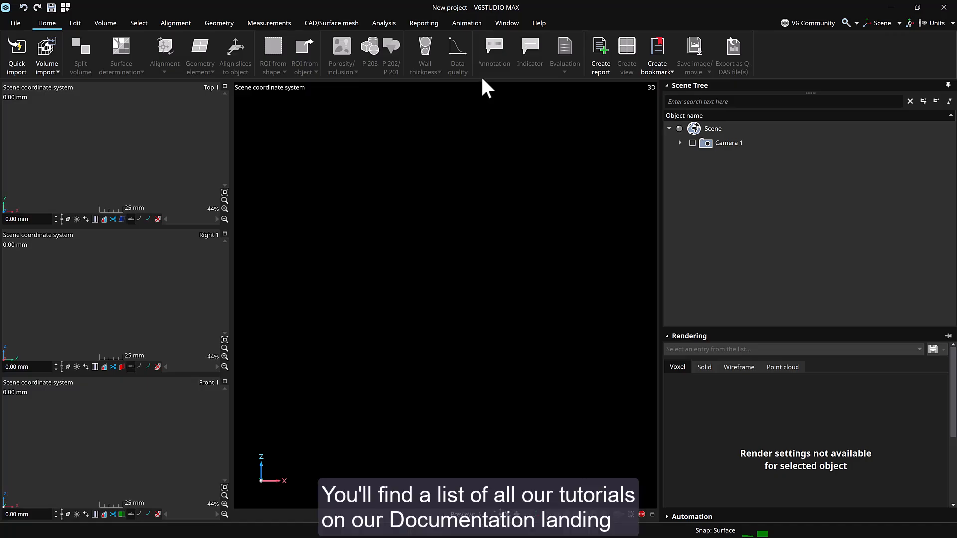
Step: Show the online tutorials from the software's help, and visit the VG software community on the Nexus website in the browser
{"action": "left_click", "coordinate": [539, 23]}
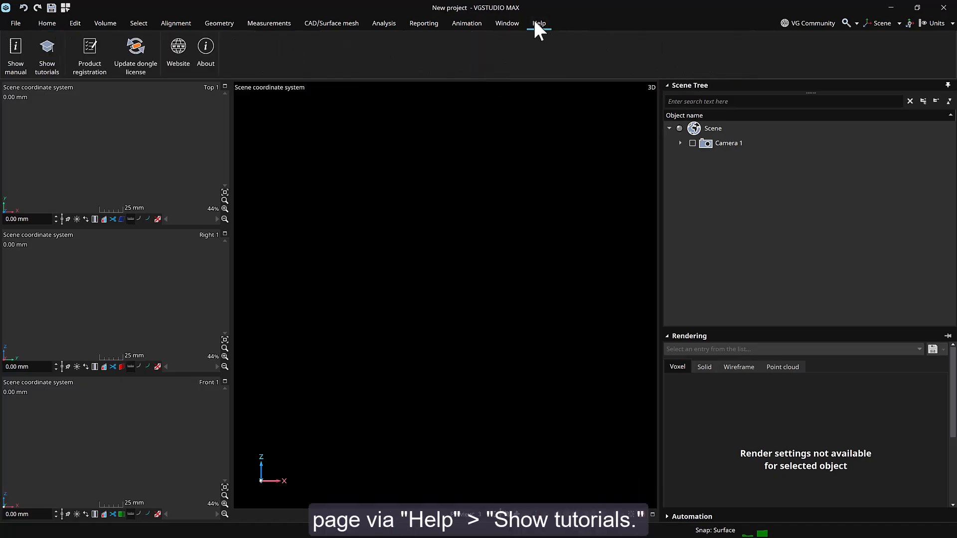
{"action": "left_click", "coordinate": [56, 67]}
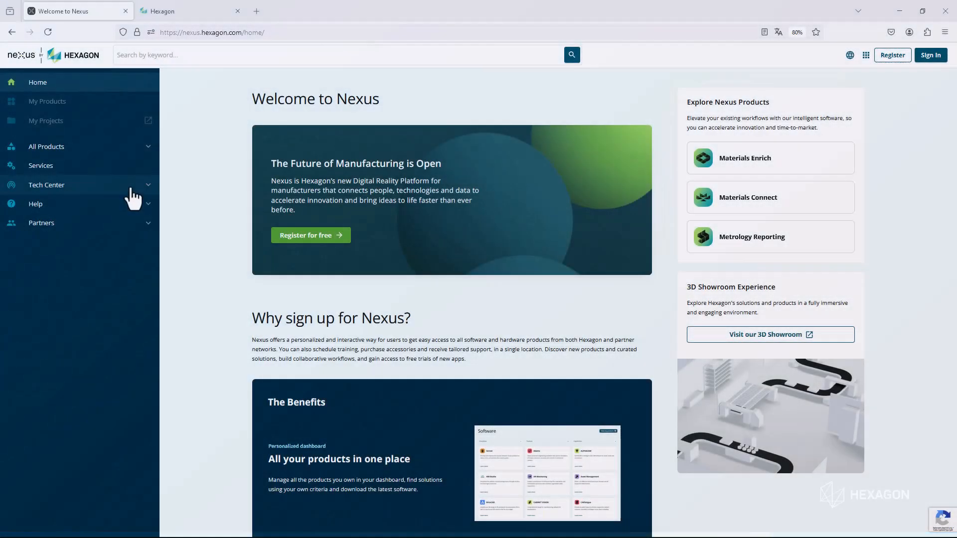
{"action": "left_click", "coordinate": [131, 188]}
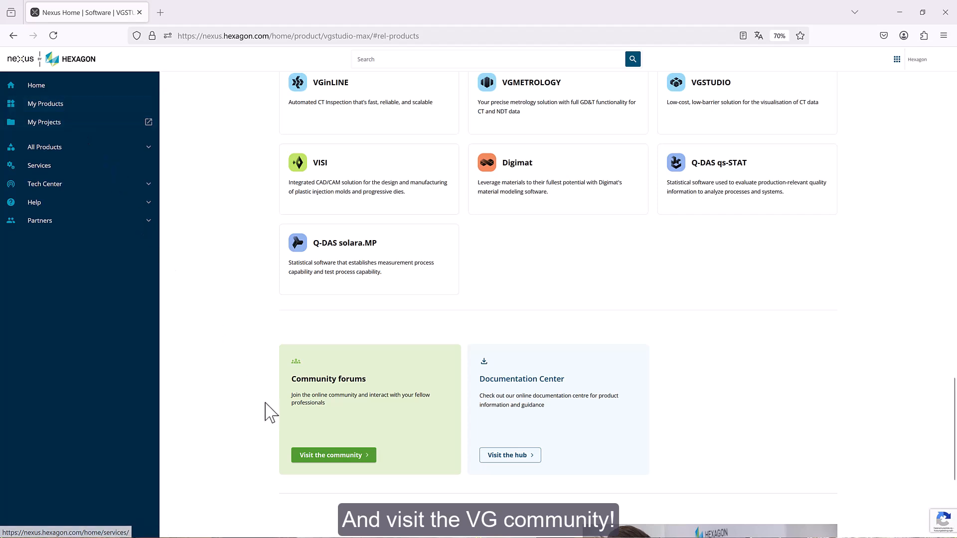
{"action": "left_click", "coordinate": [316, 458]}
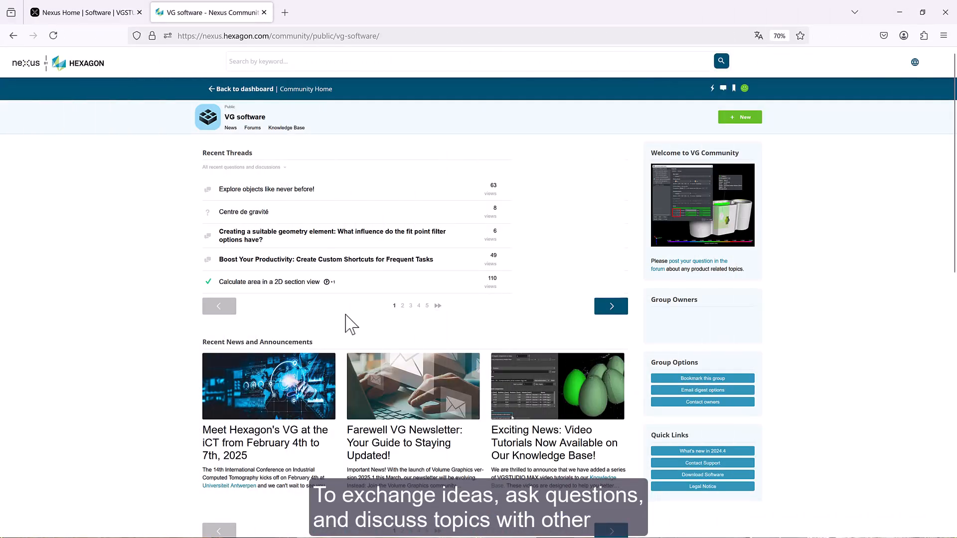